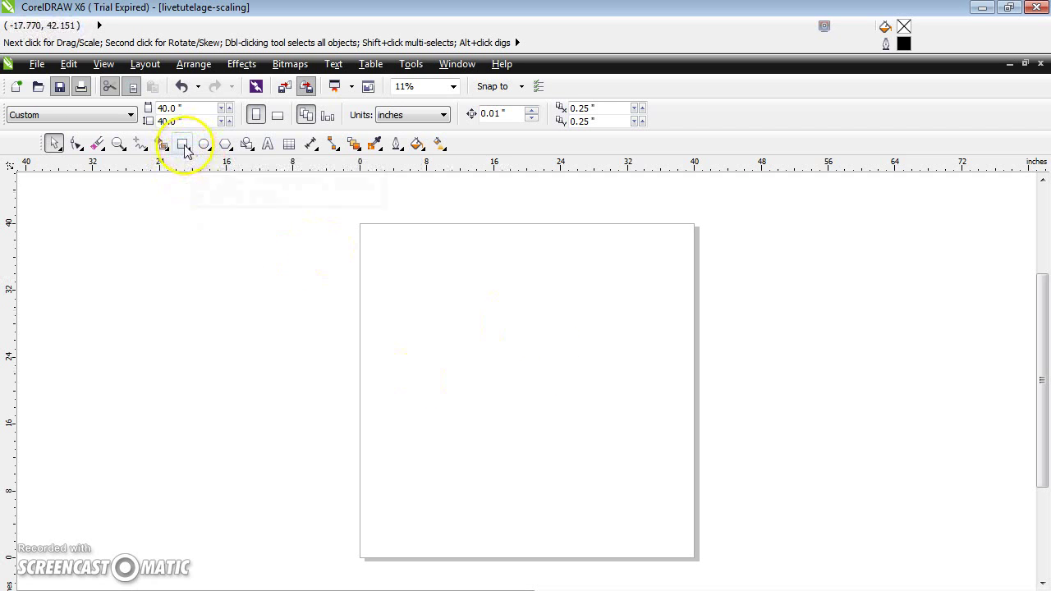
Step: Draw a wide rectangle, about 33.5 by 13.3 inches, across the upper middle of the page
left_click(183, 144)
mouse_move(401, 310)
left_mouse_down()
mouse_move(535, 406)
mouse_move(680, 421)
left_mouse_up()
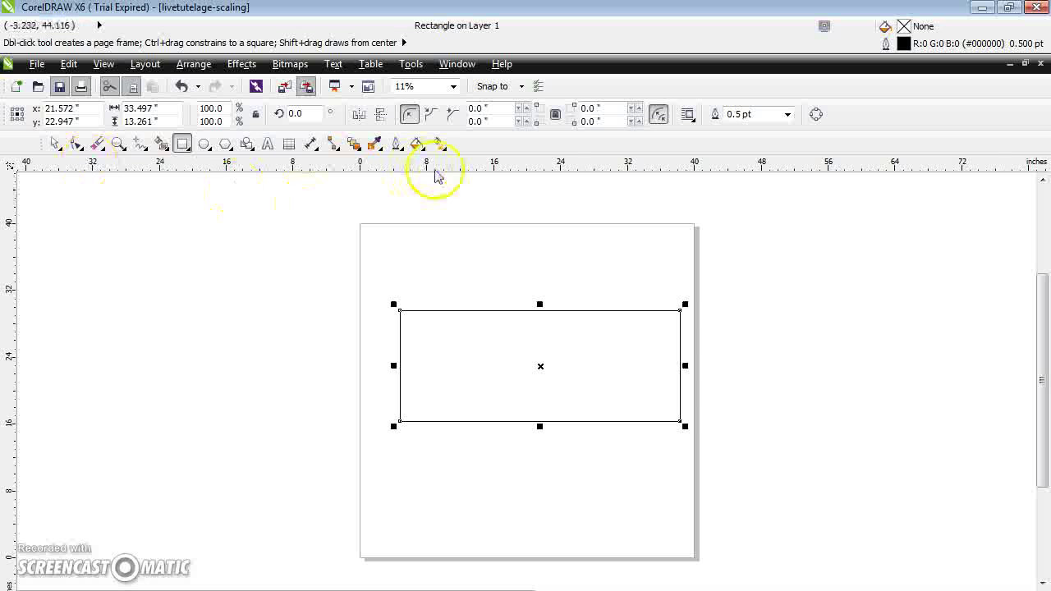
Step: Give the rectangle a uniform Green fill (C100 M0 Y100 K0) instead of black
left_click(438, 146)
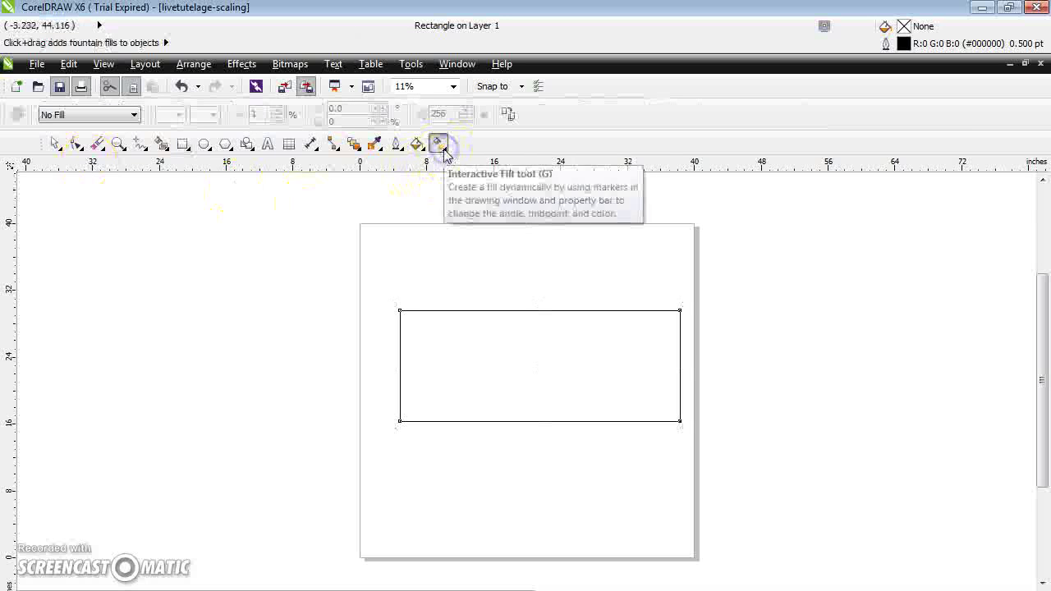
left_click(96, 117)
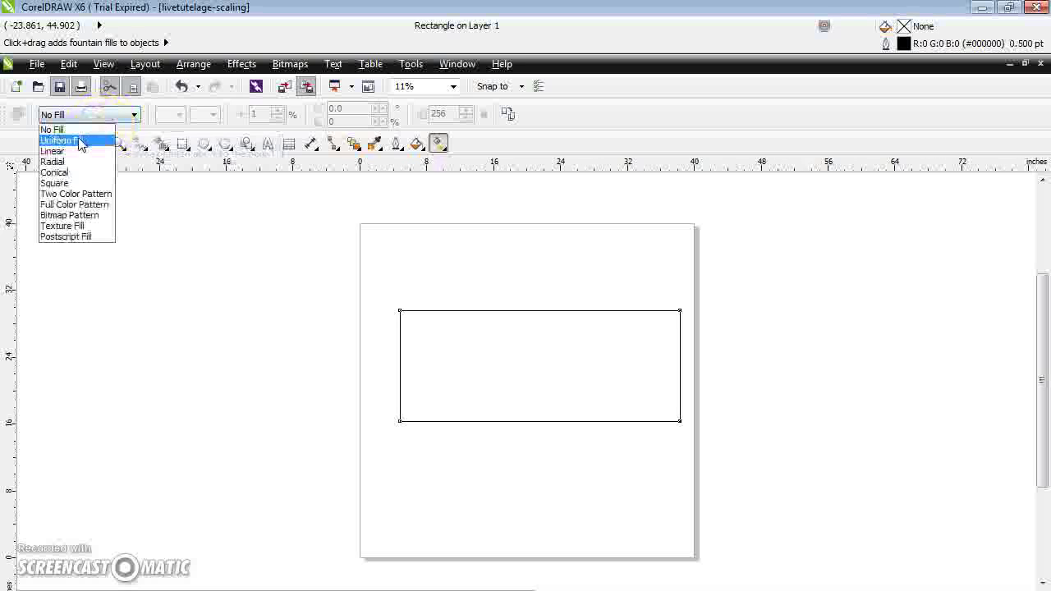
left_click(80, 141)
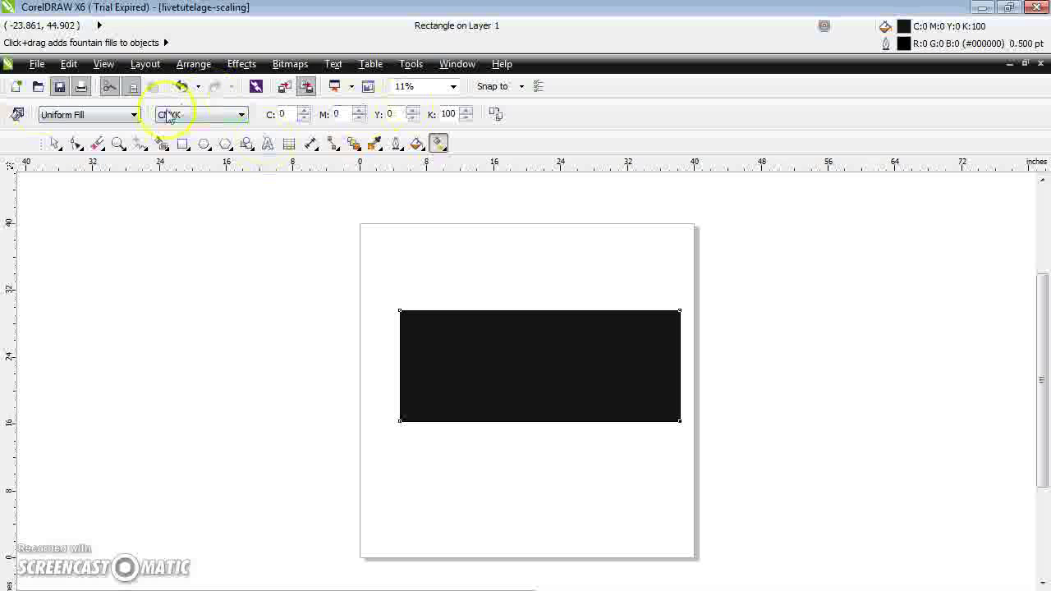
left_click(17, 116)
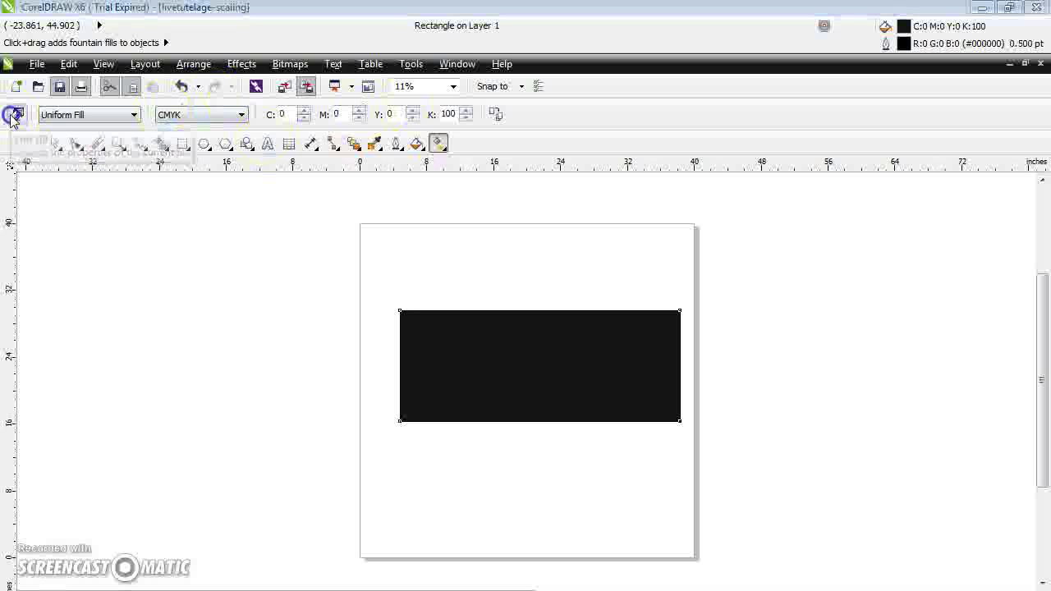
left_click(475, 264)
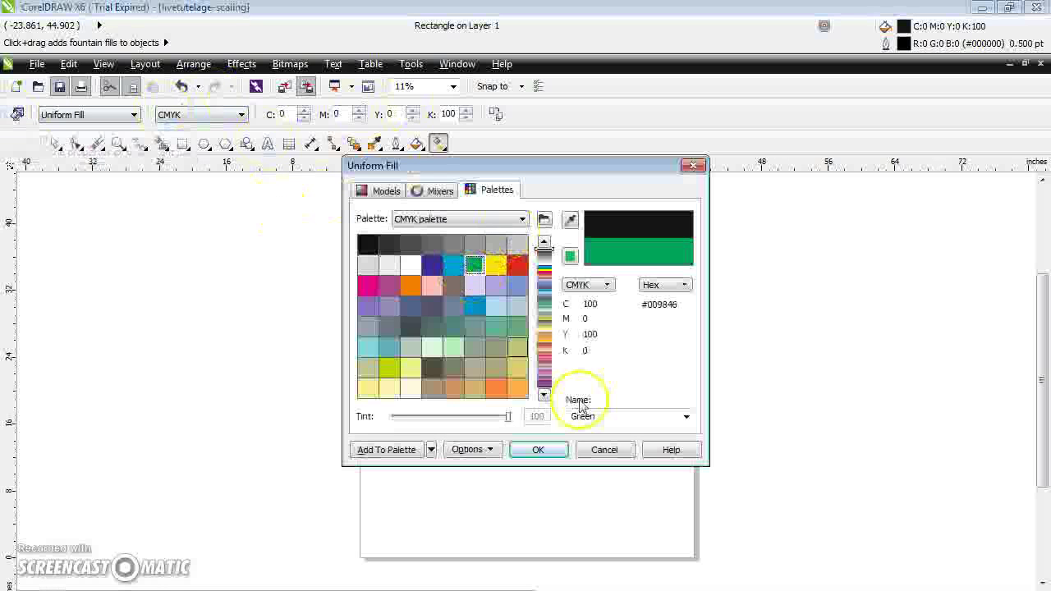
left_click(544, 453)
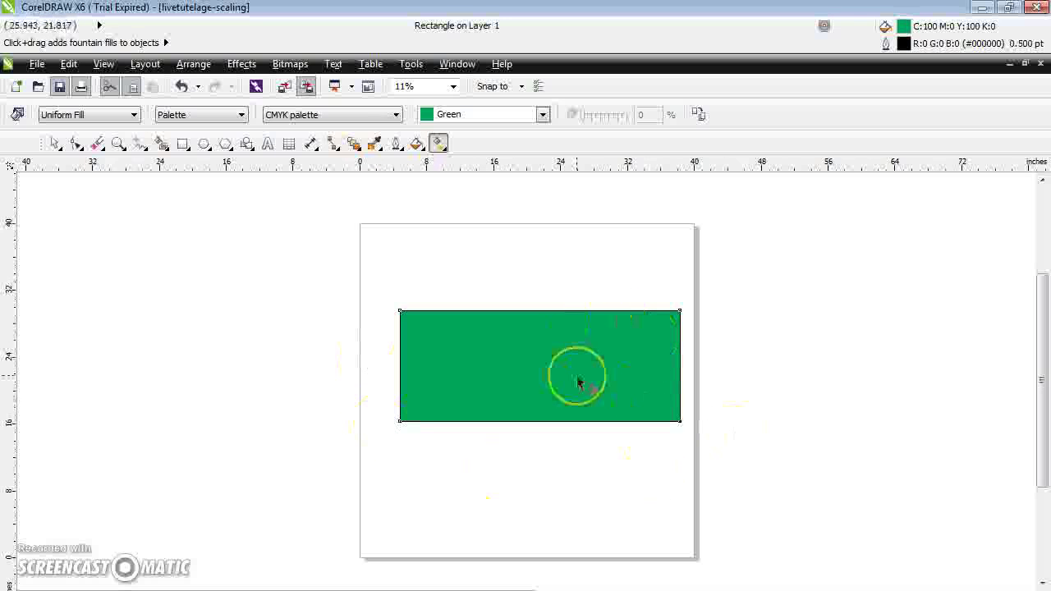
Step: Set the rectangle's Outline Pen to black with a 36.0 pt width
left_click(397, 145)
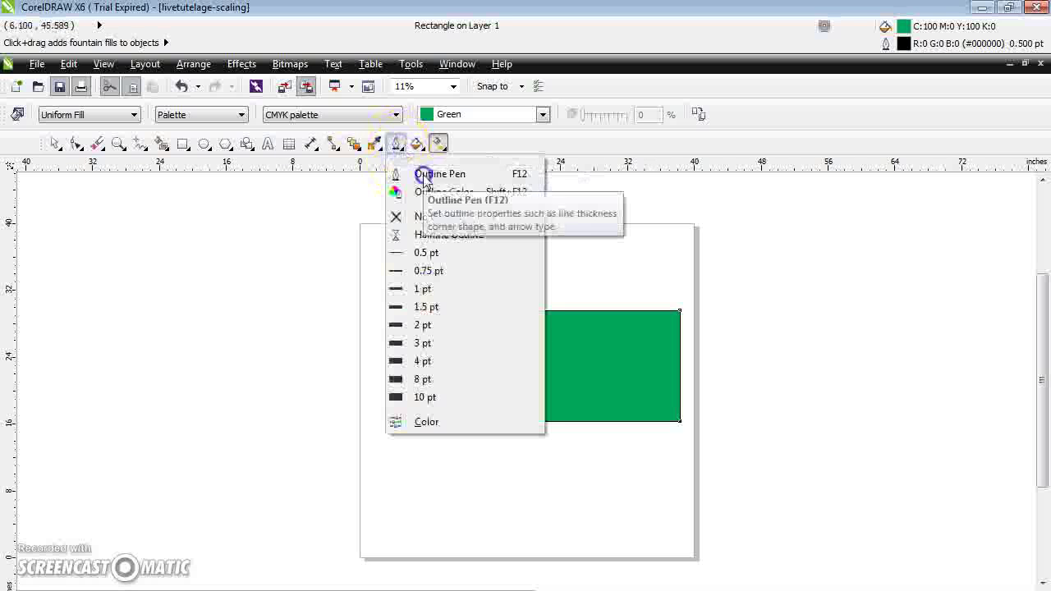
left_click(424, 174)
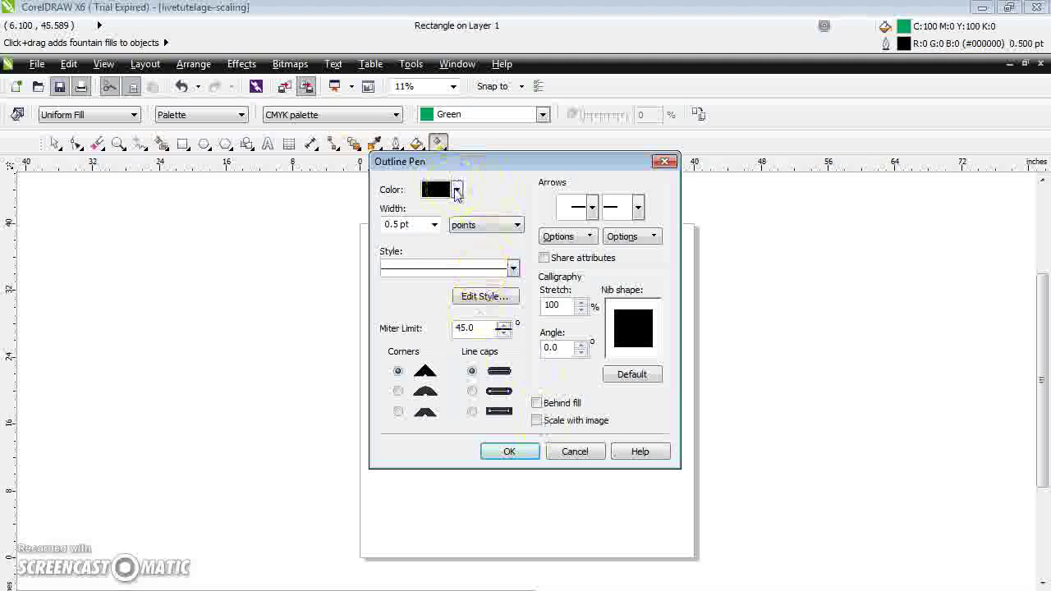
left_click(457, 190)
left_click(428, 208)
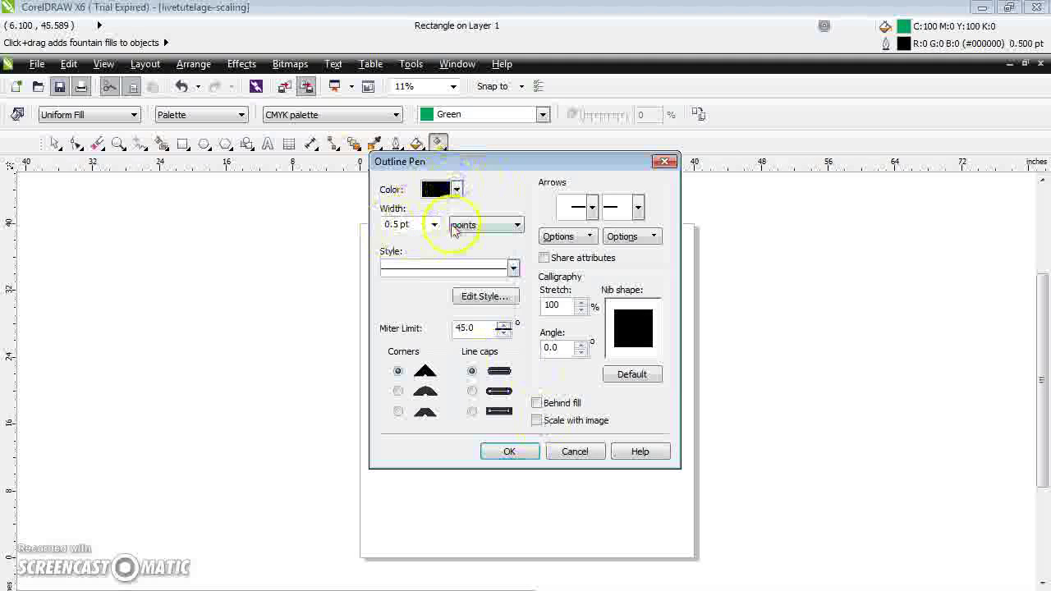
left_click(434, 224)
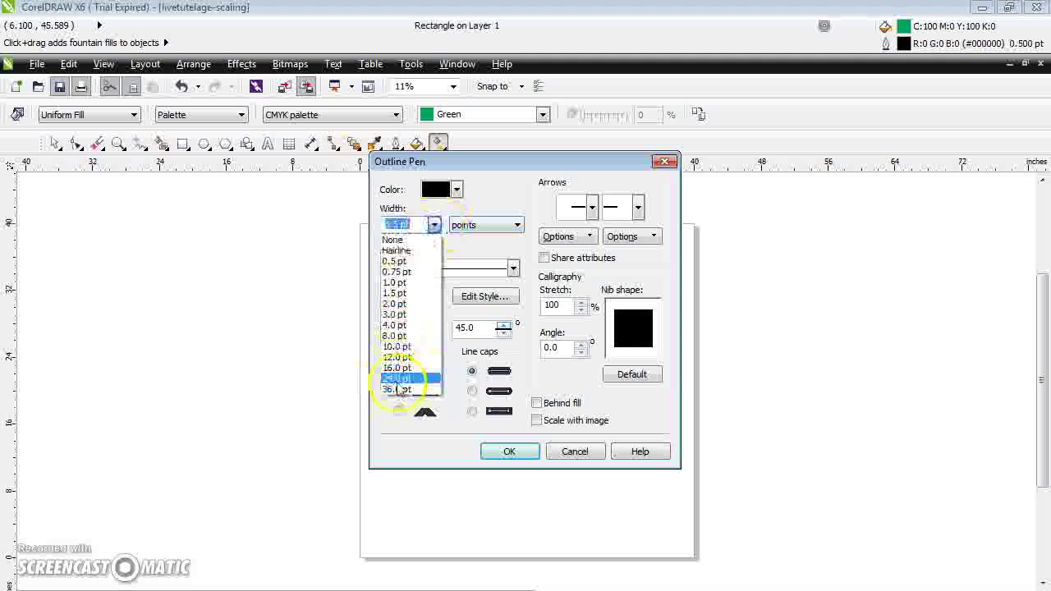
left_click(392, 388)
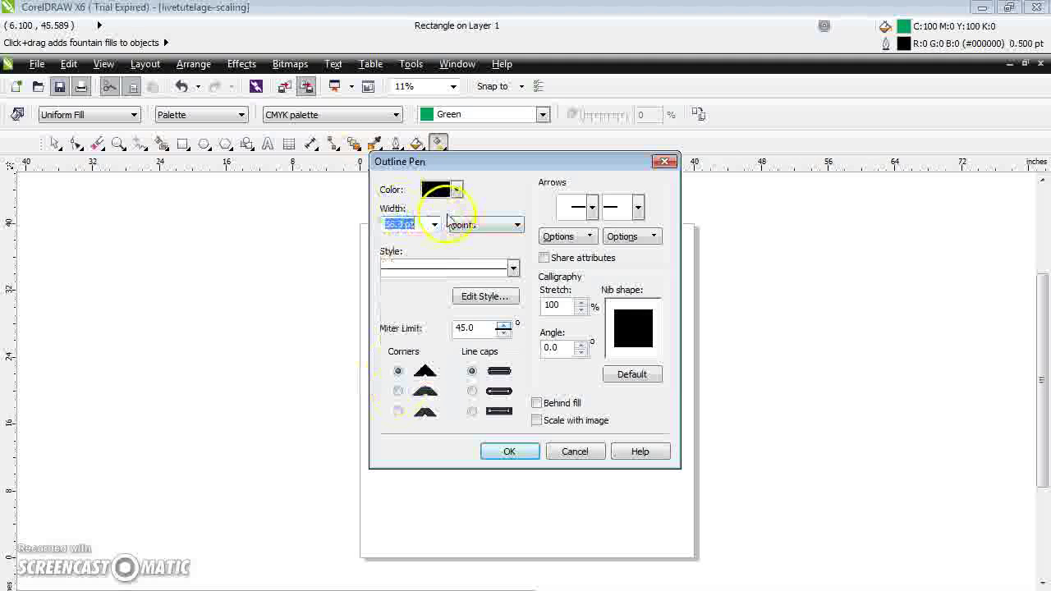
left_click(512, 450)
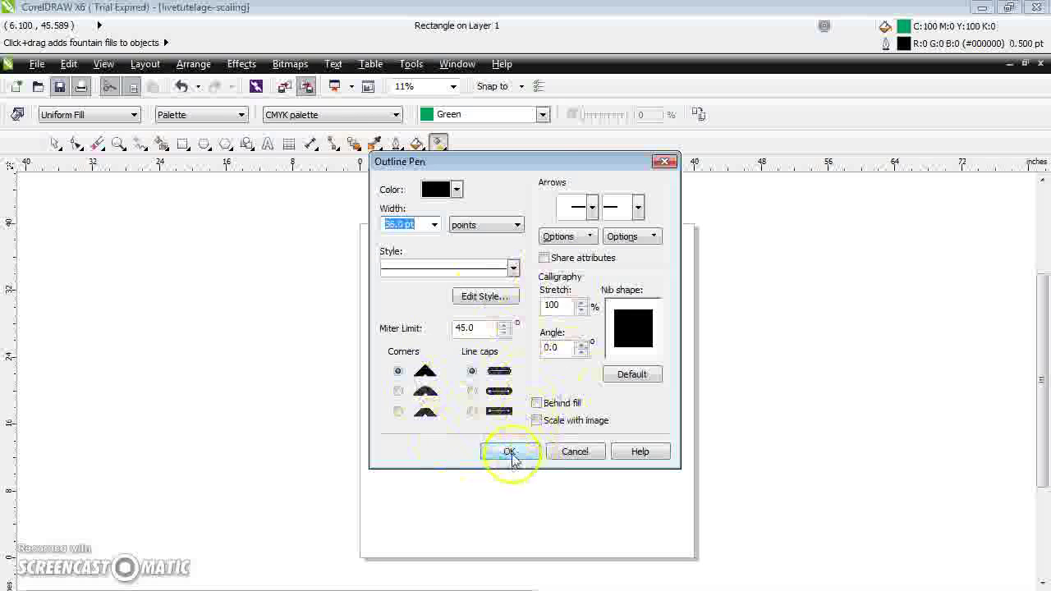
left_click(513, 452)
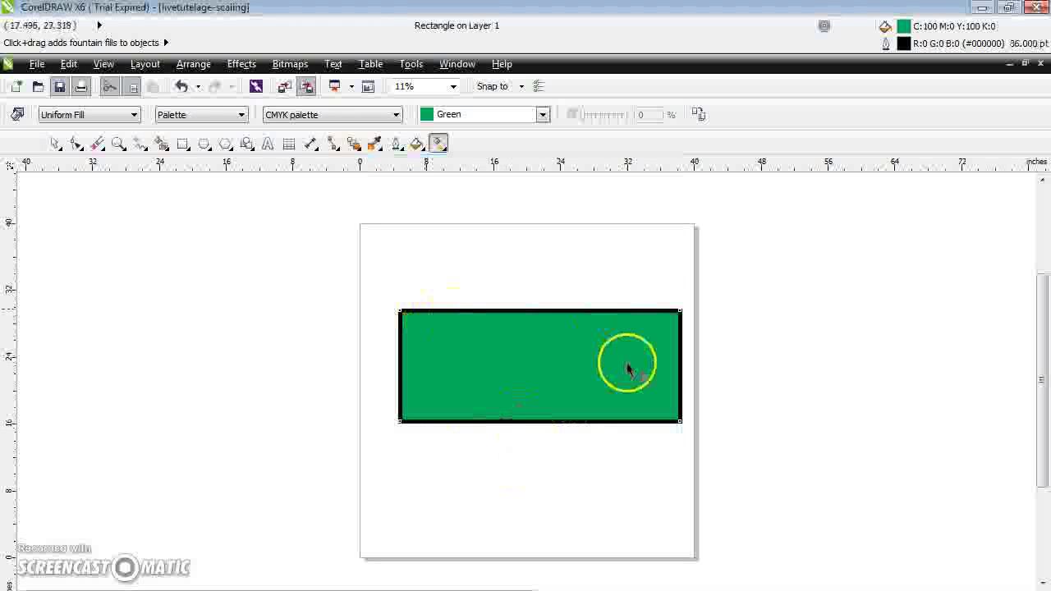
Step: Move the outlined rectangle up and to the left, then switch it to rotate and skew mode
left_click(54, 143)
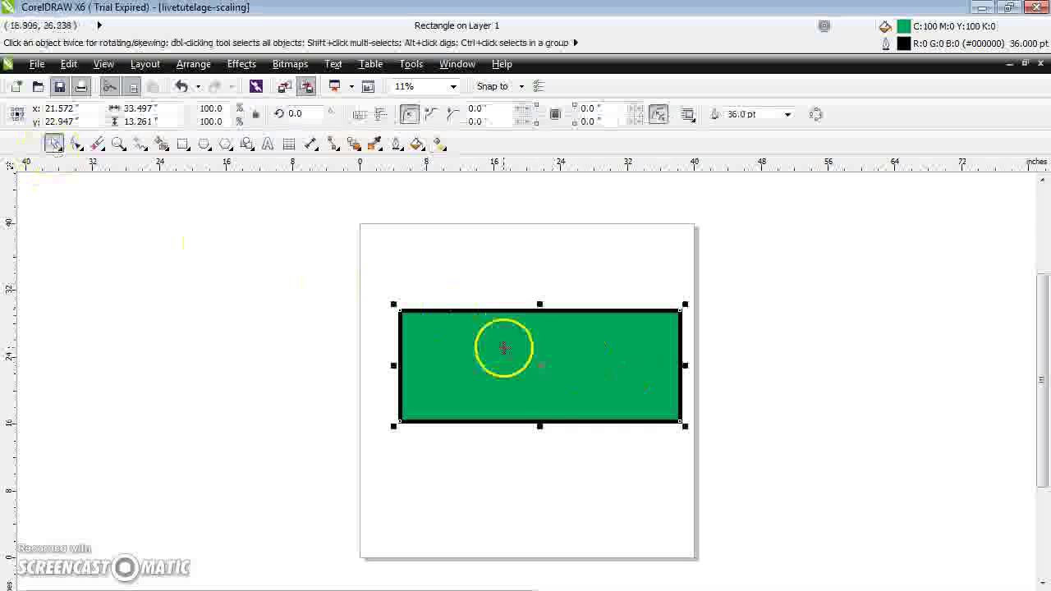
left_click_drag(545, 380, 517, 337)
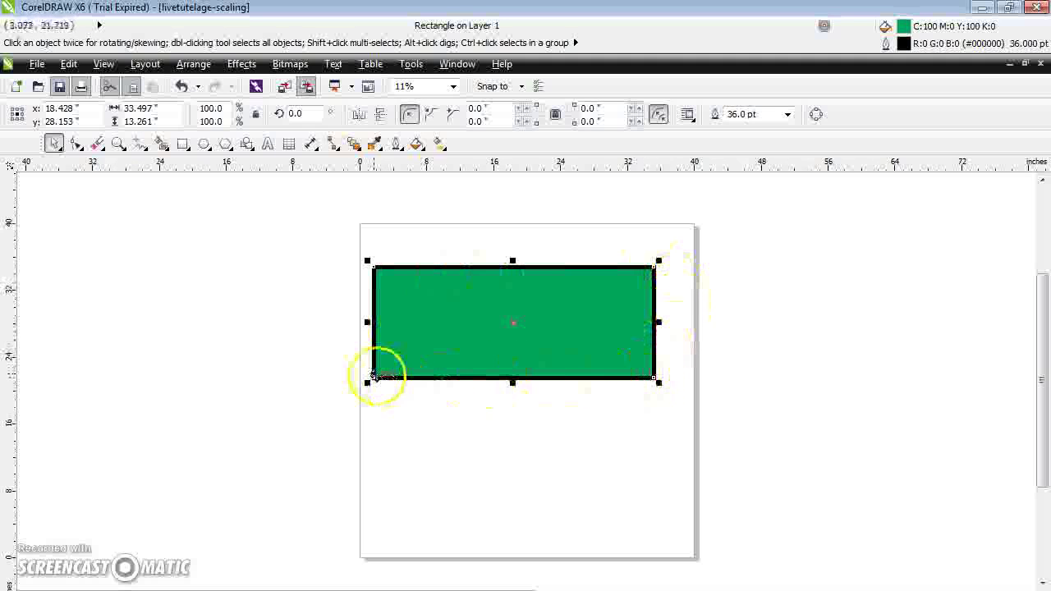
left_click(556, 324)
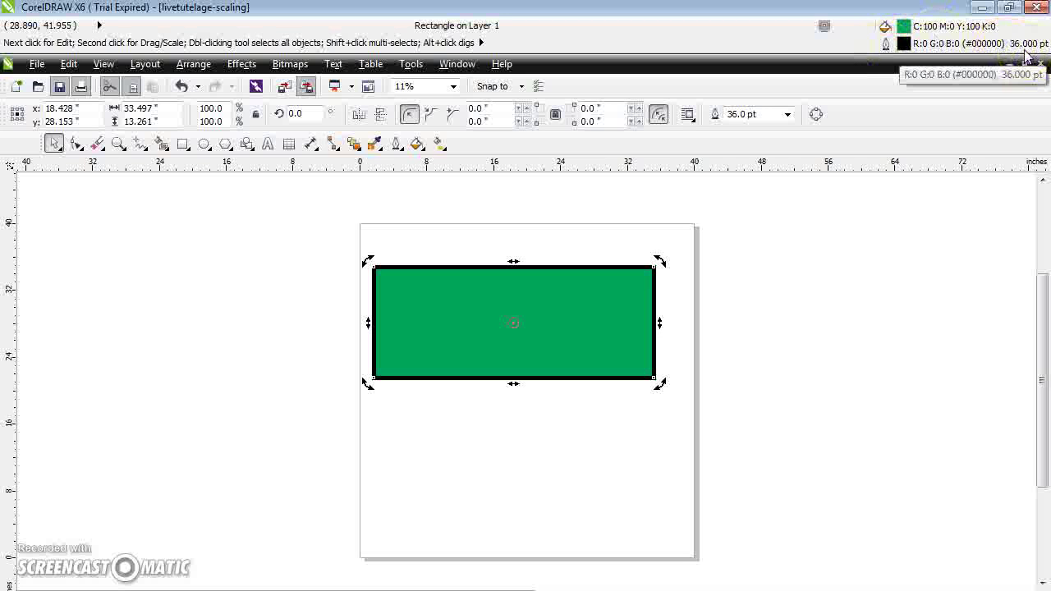
Step: Enlarge the rectangle, shrink it to quarter size, and move it to the upper middle
left_click(546, 341)
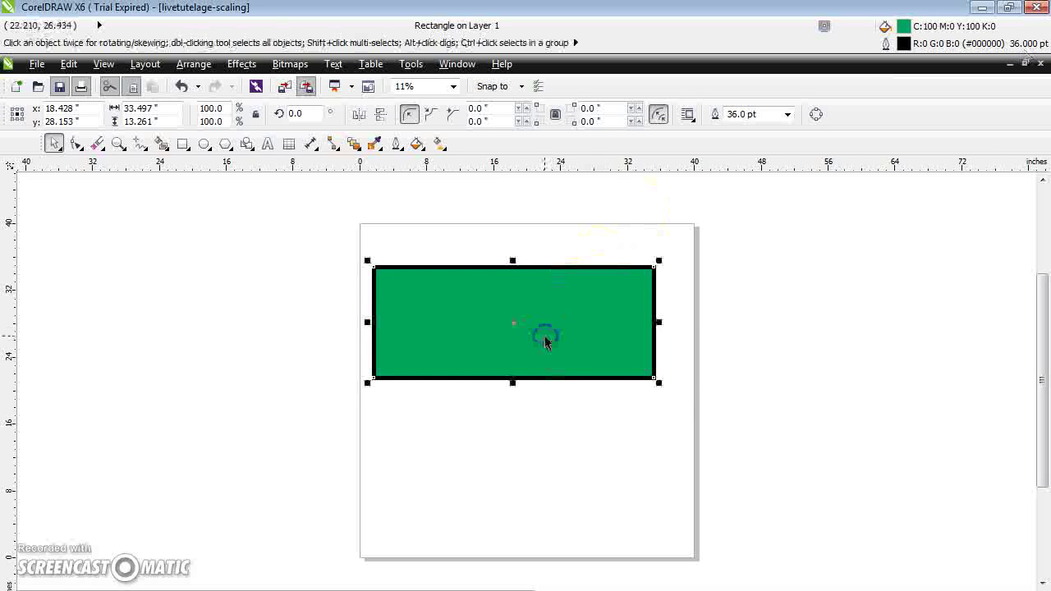
mouse_move(658, 383)
left_mouse_down()
mouse_move(686, 409)
mouse_move(897, 526)
left_mouse_up()
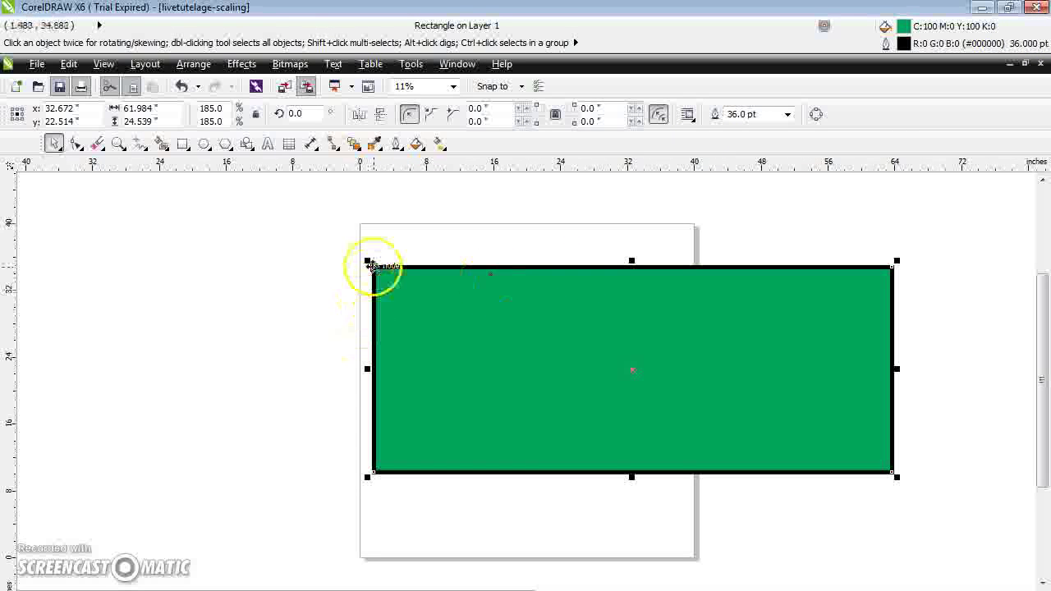
mouse_move(367, 261)
left_mouse_down()
mouse_move(809, 465)
mouse_move(801, 444)
left_mouse_up()
left_click_drag(875, 464, 536, 337)
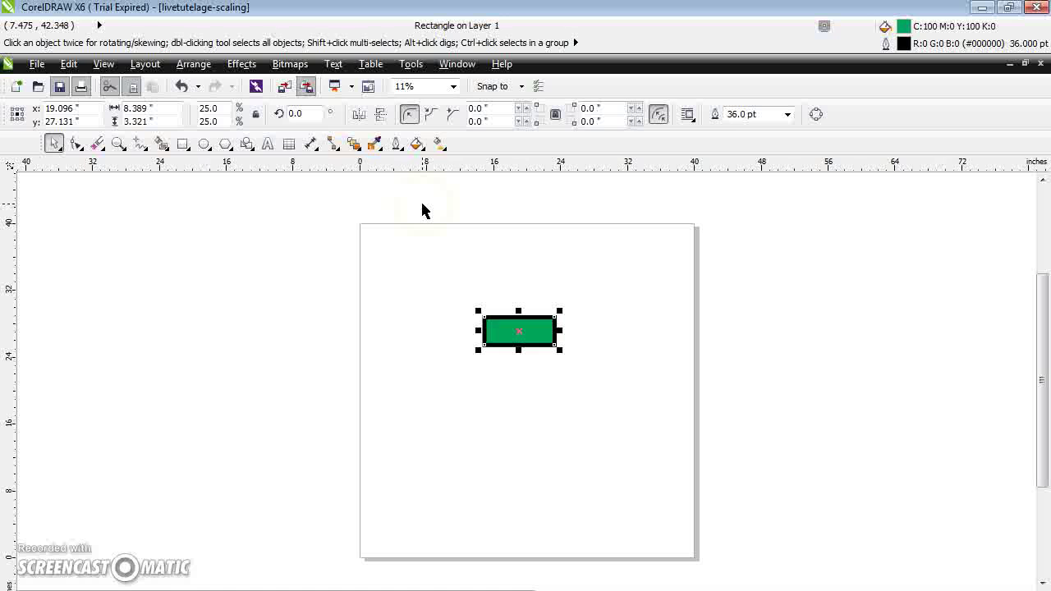
Step: Scale the rectangle to about 136% and move it back onto the page
left_click(523, 334)
left_click(500, 332)
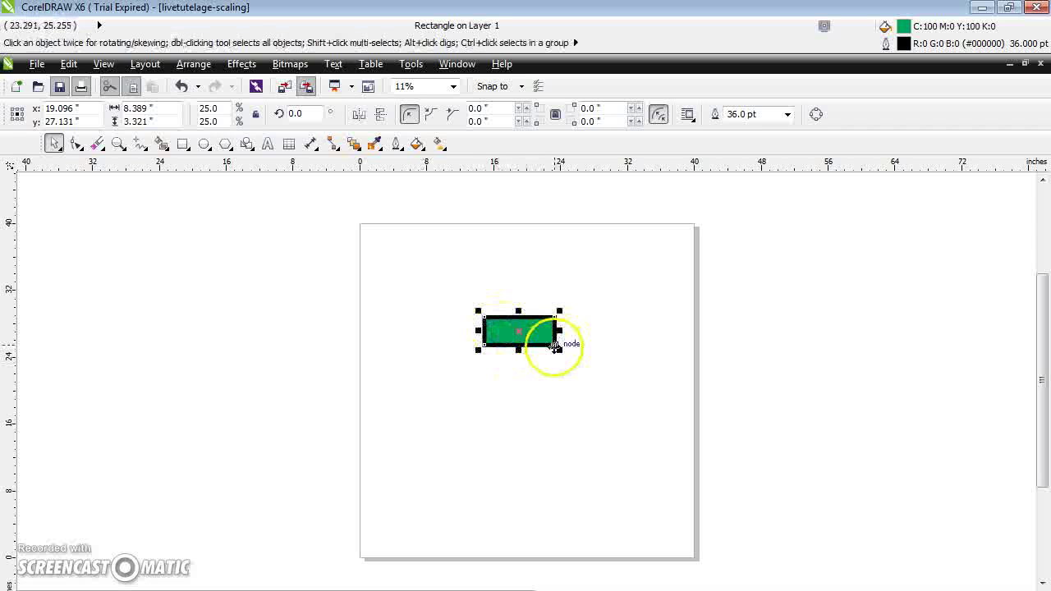
mouse_move(560, 350)
left_mouse_down()
mouse_move(591, 400)
mouse_move(869, 553)
left_mouse_up()
left_click_drag(746, 415, 623, 361)
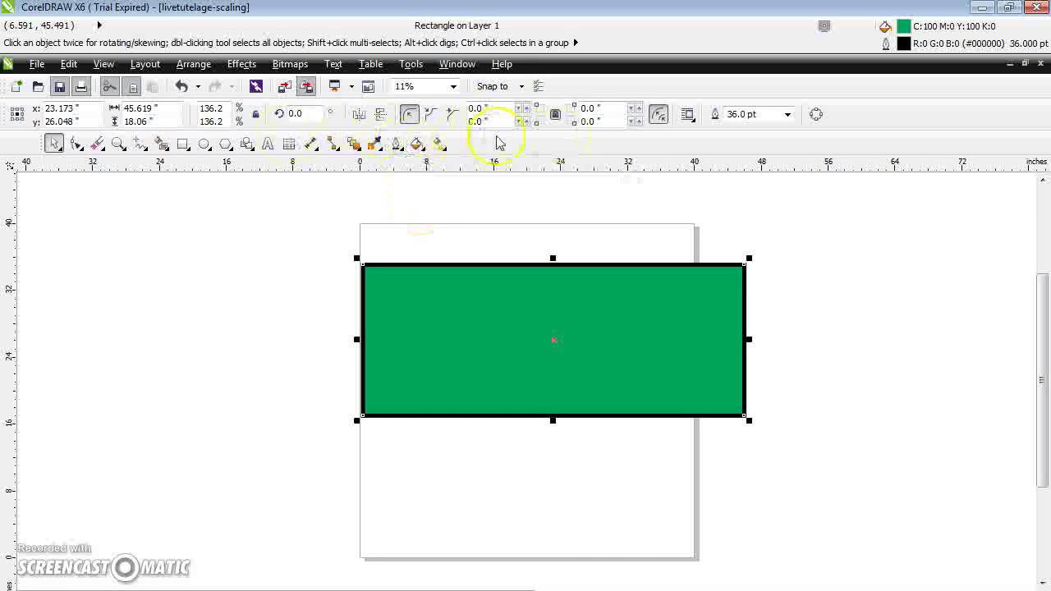
Step: Turn on Scale with image for the rectangle's 36 pt outline
left_click(400, 147)
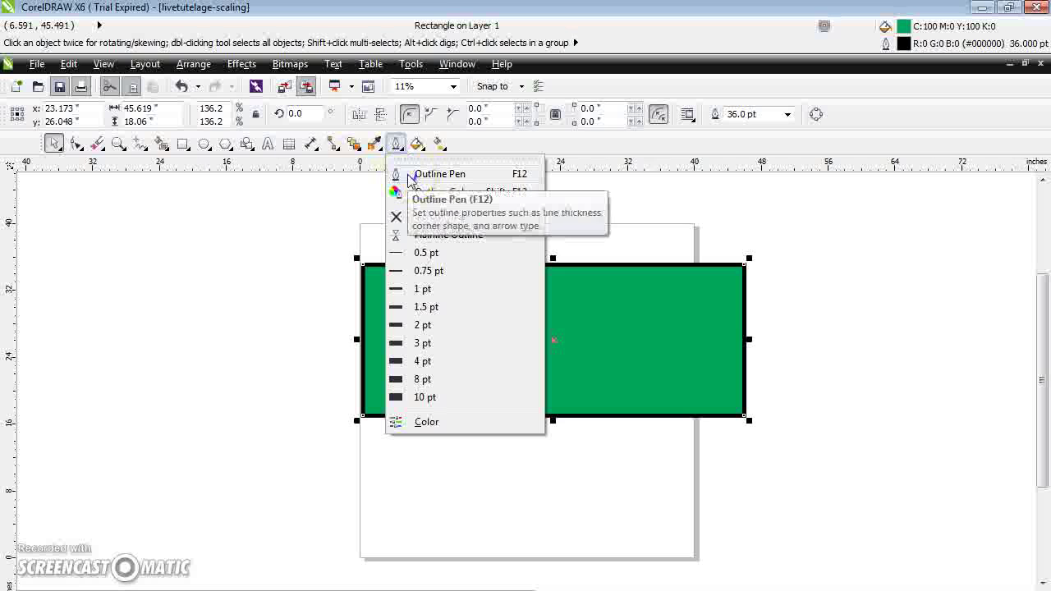
left_click(410, 178)
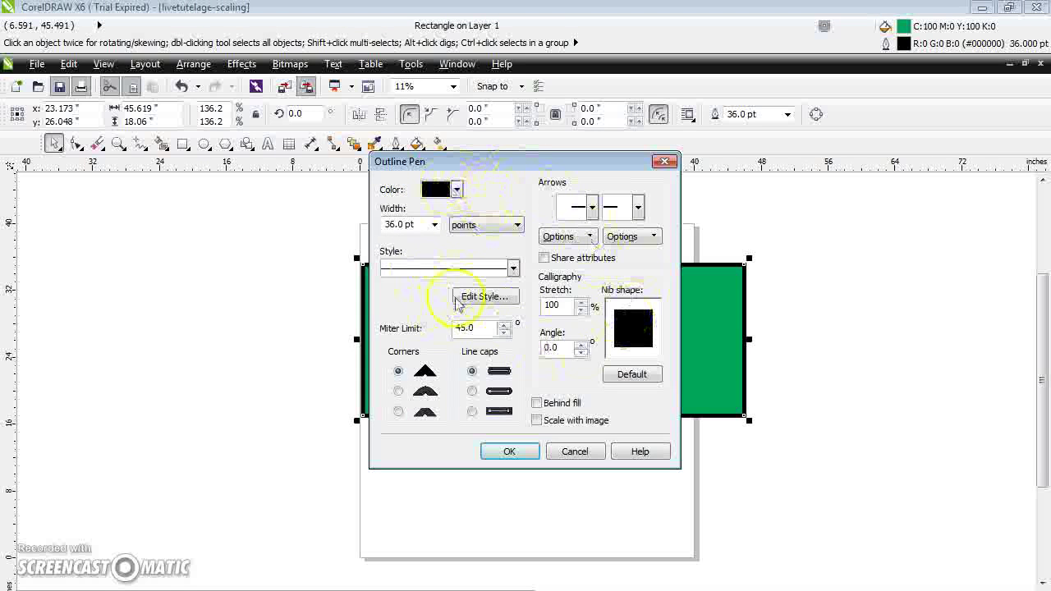
left_click(415, 223)
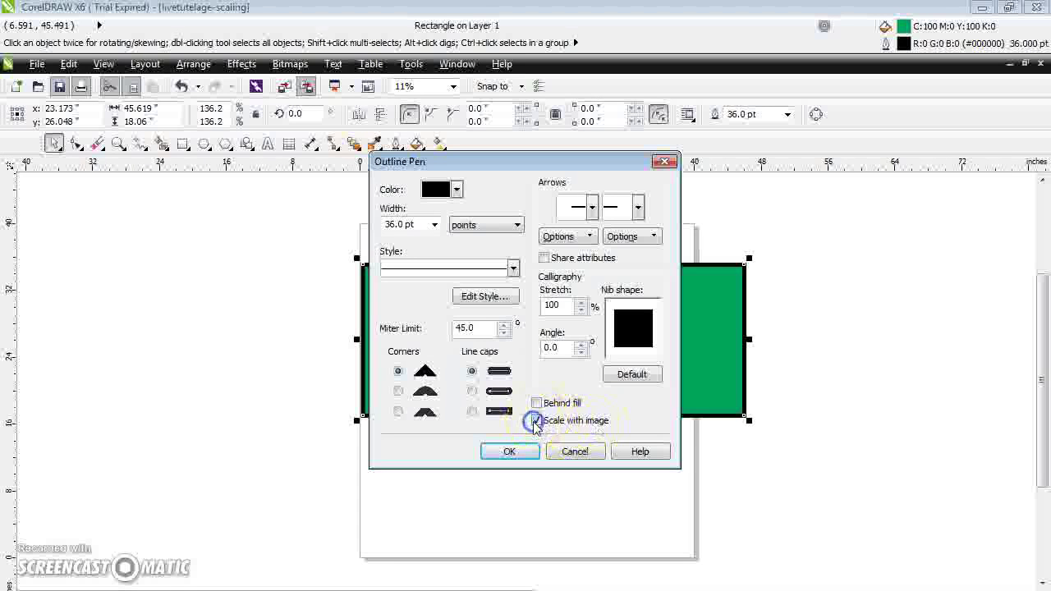
left_click(507, 449)
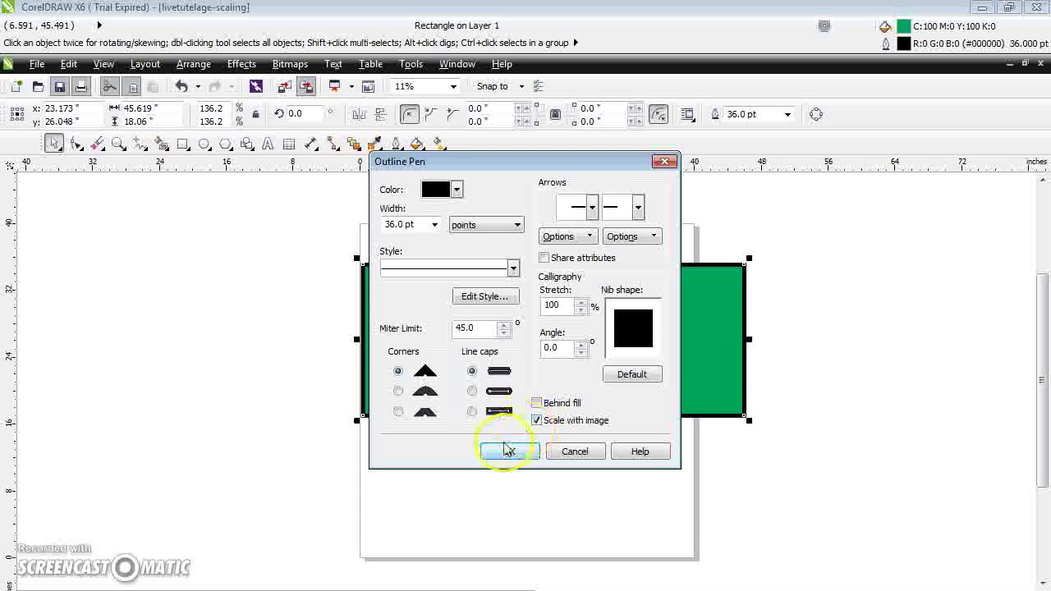
Step: Select the rectangle and enlarge it so the outline visibly thickens
left_click(641, 264)
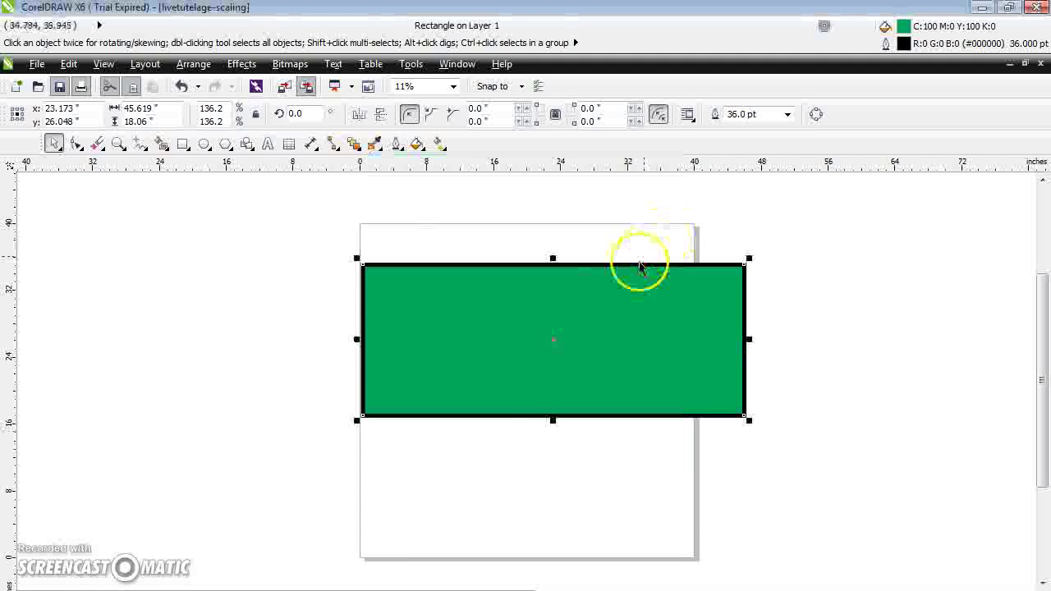
left_click(584, 332)
left_click(585, 337)
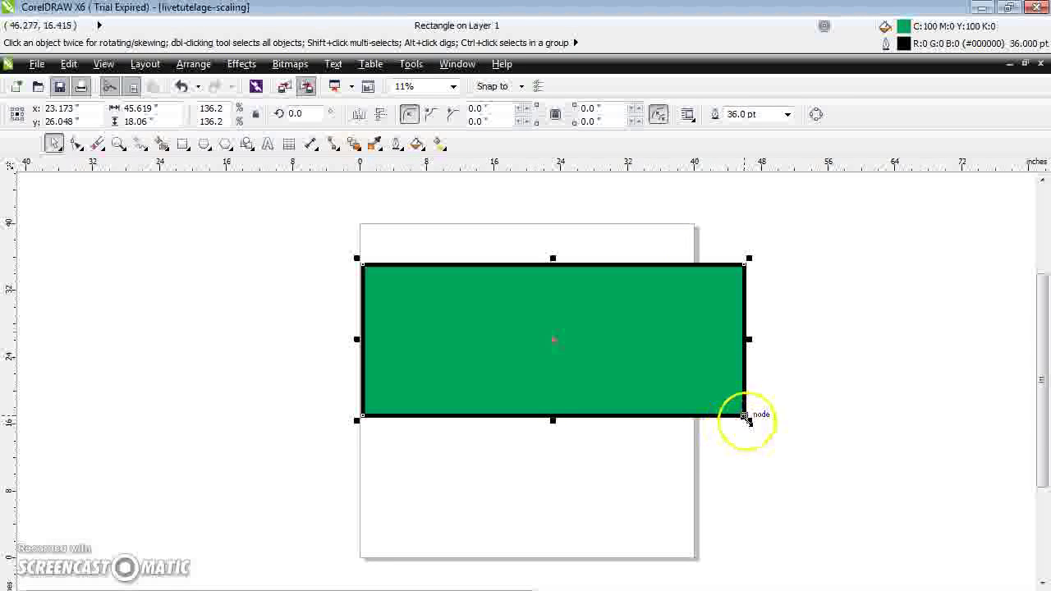
left_click_drag(747, 420, 1007, 548)
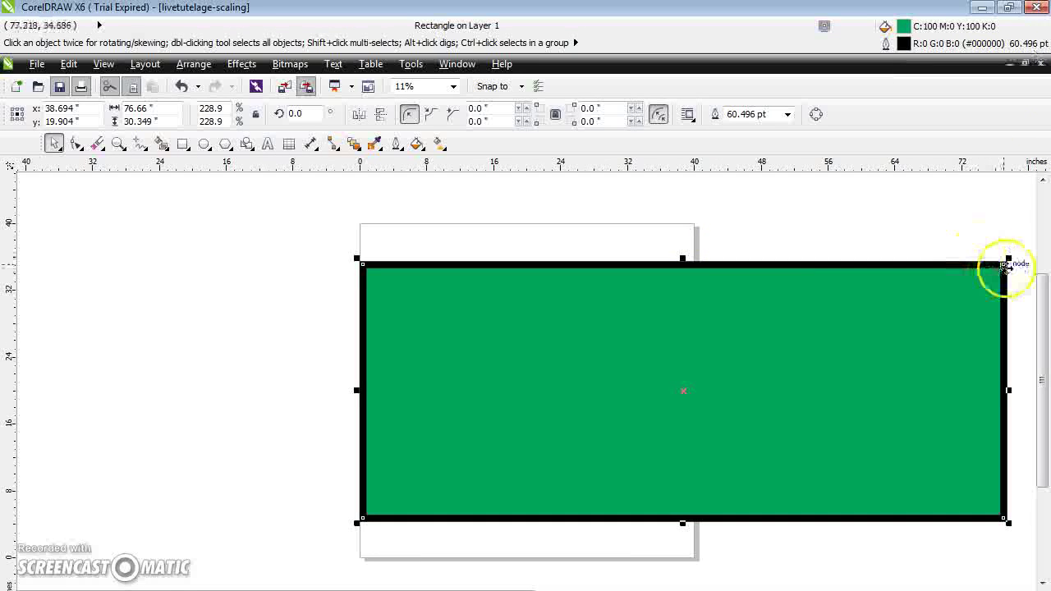
Step: Shrink it, move it up, then scale it to 126.2% with a 33.364 pt outline
left_click_drag(1008, 262, 563, 341)
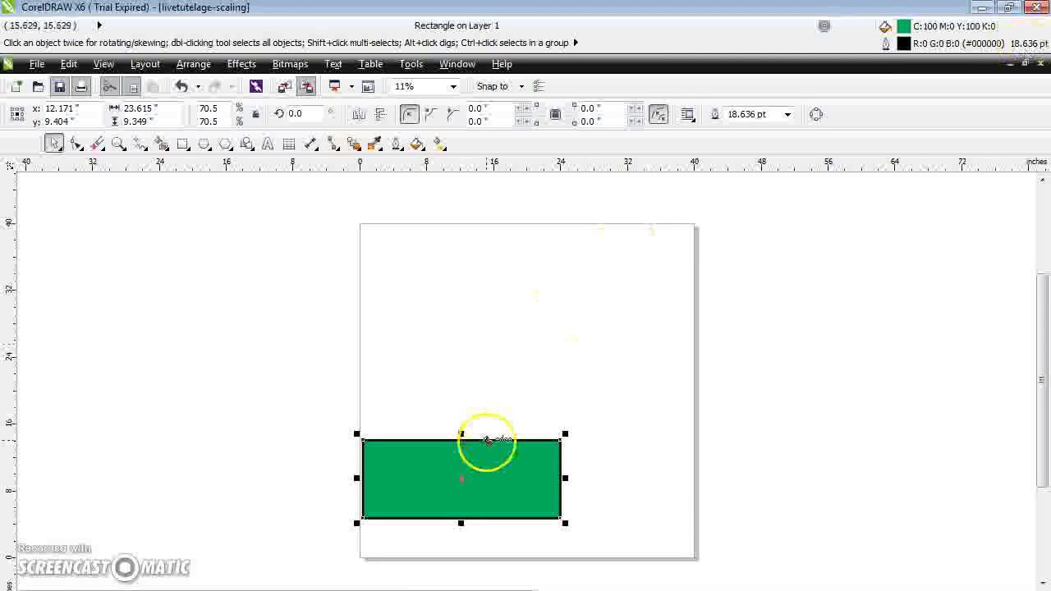
left_click_drag(474, 473, 552, 301)
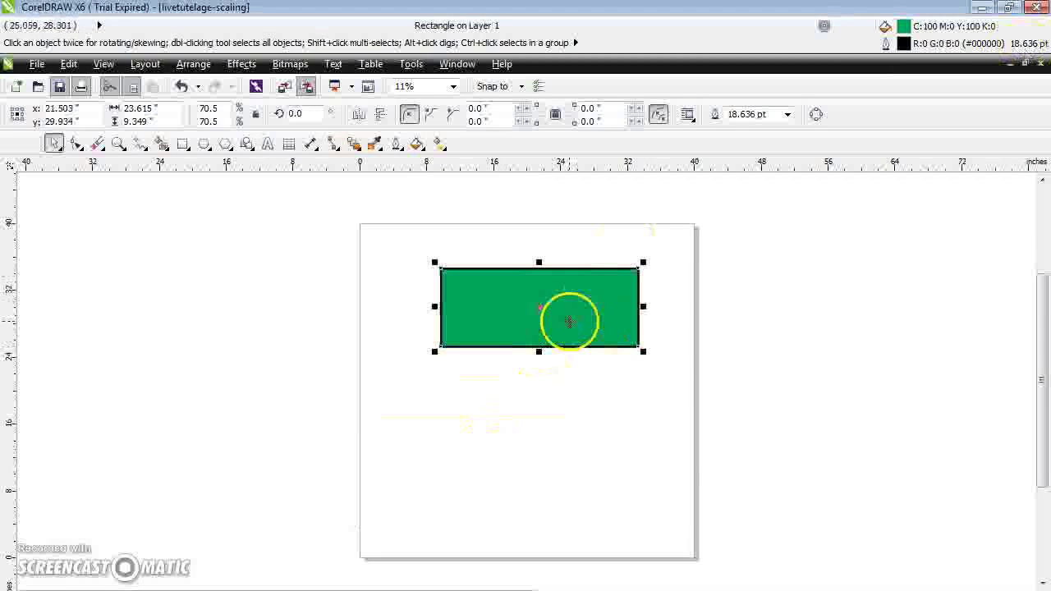
left_click_drag(643, 351, 800, 548)
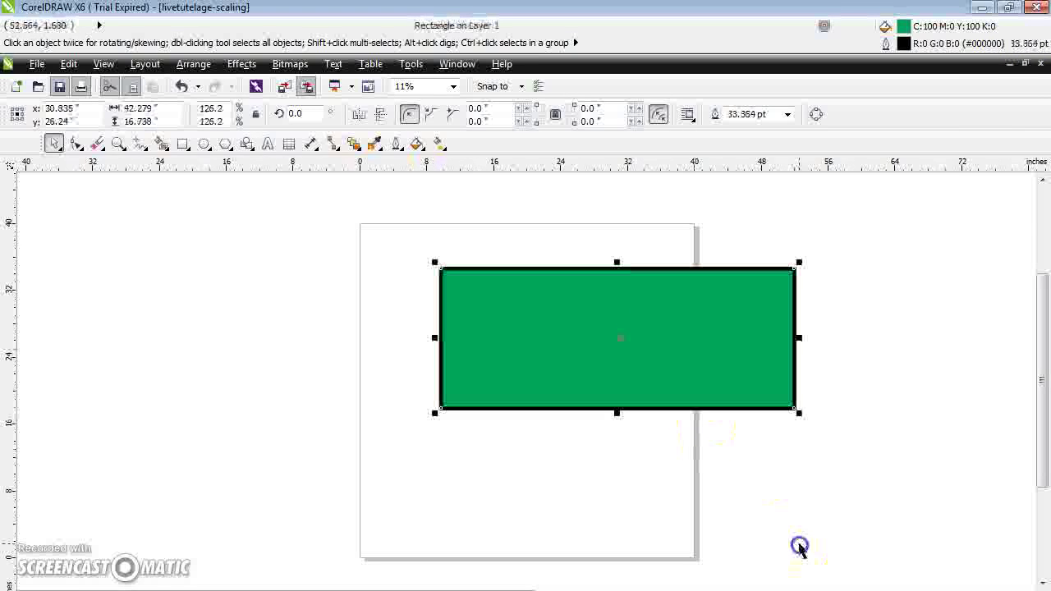